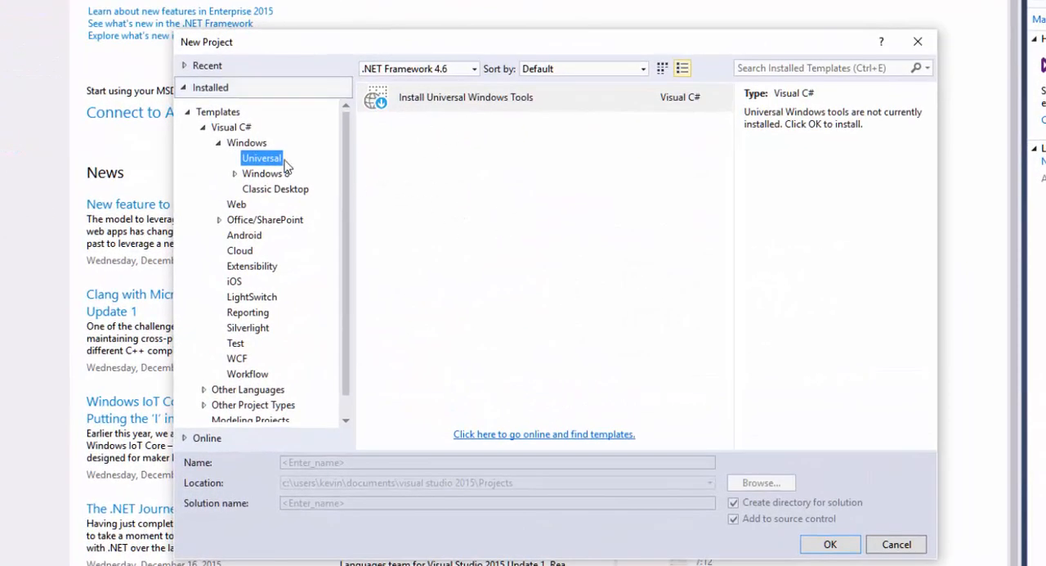
Start a new Visual C# ASP.NET Web Application project named WSAD-App1, keeping the default location
click(219, 144)
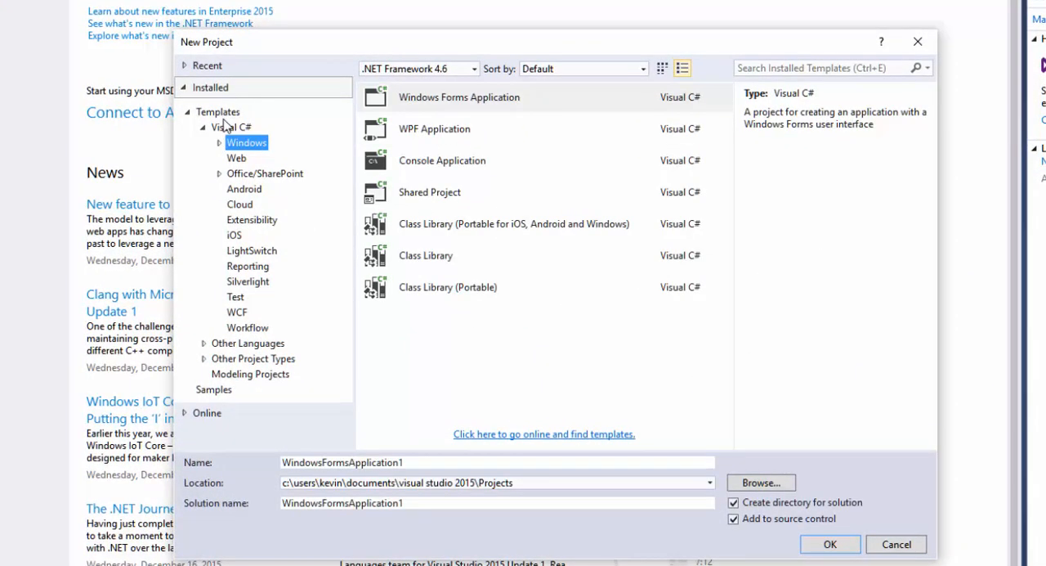
click(236, 157)
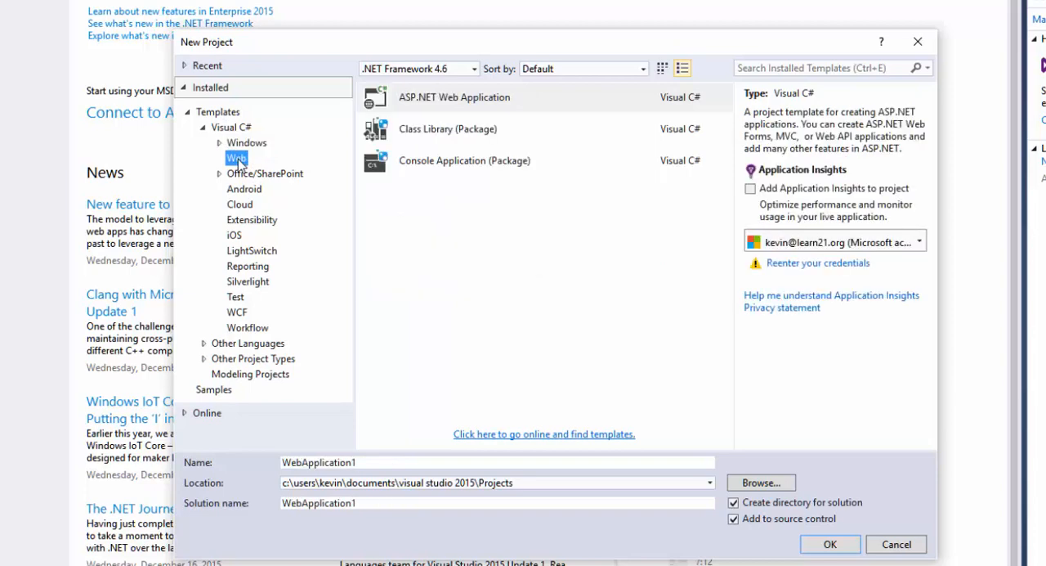
click(419, 106)
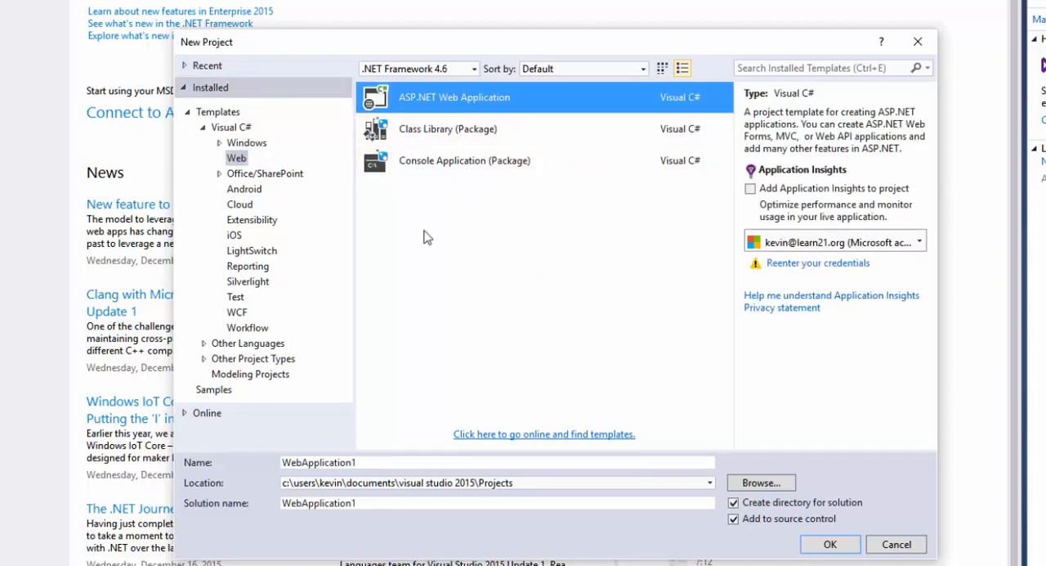
click(416, 462)
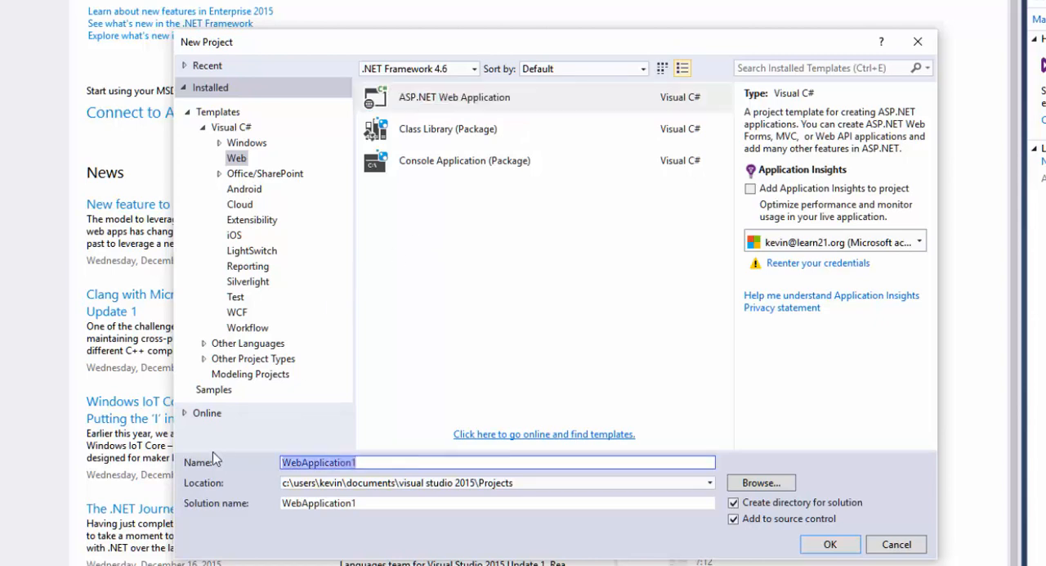
text(WSAD-App1)
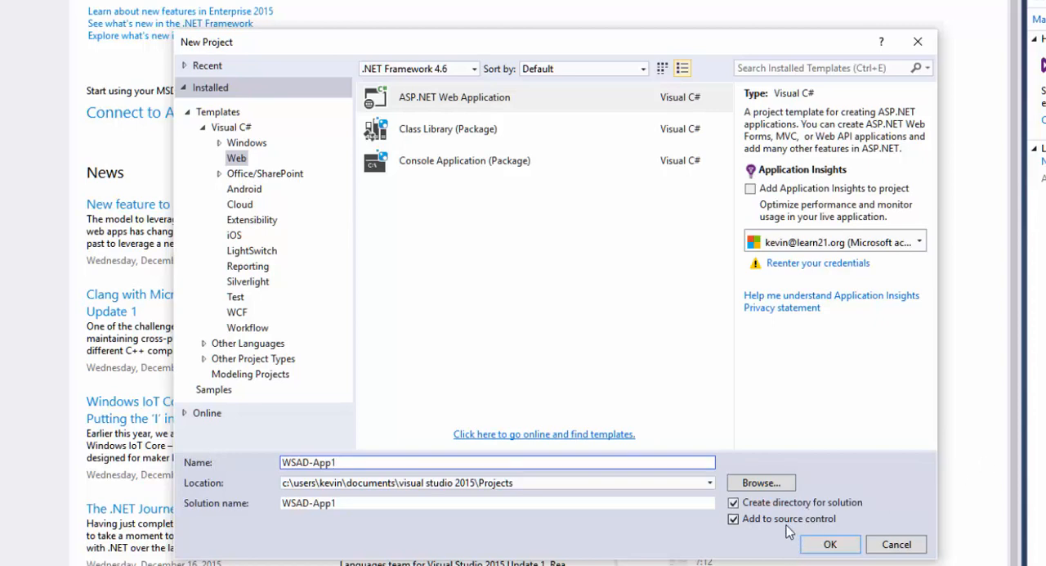
click(829, 544)
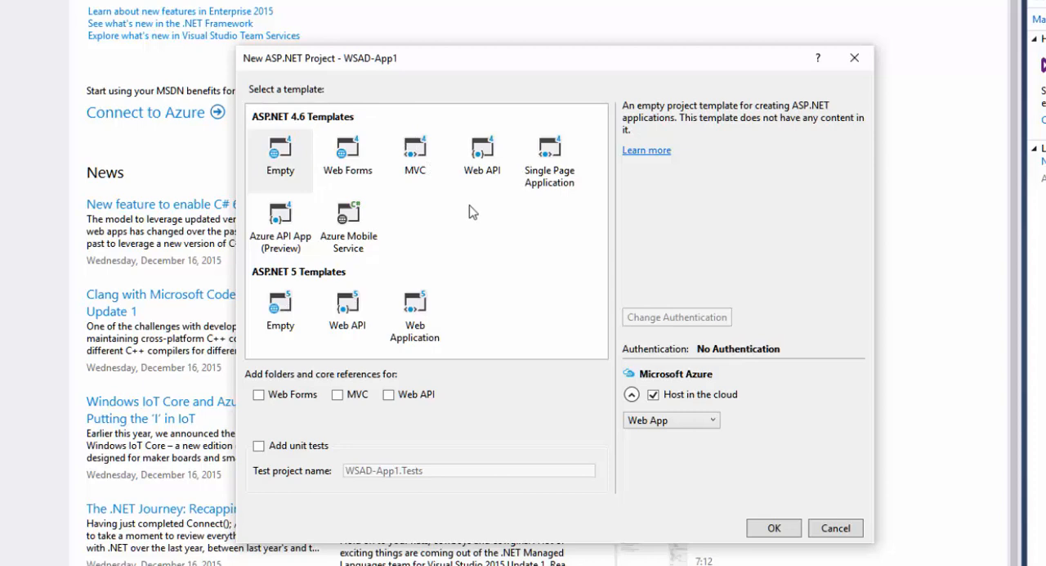
Create the project from the ASP.NET 4.6 MVC template with No Authentication and hosting in the cloud turned off
click(417, 155)
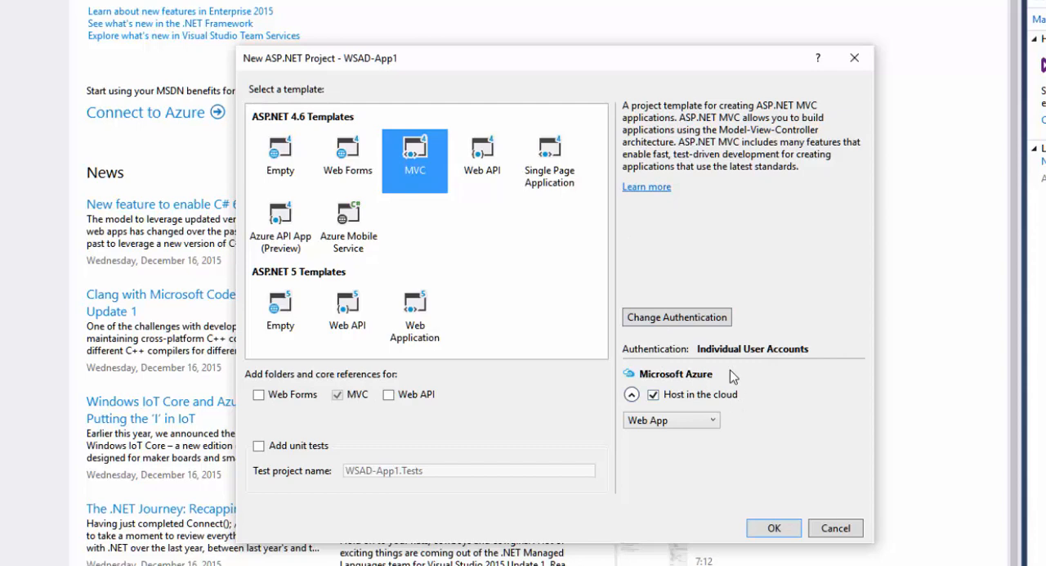
click(652, 395)
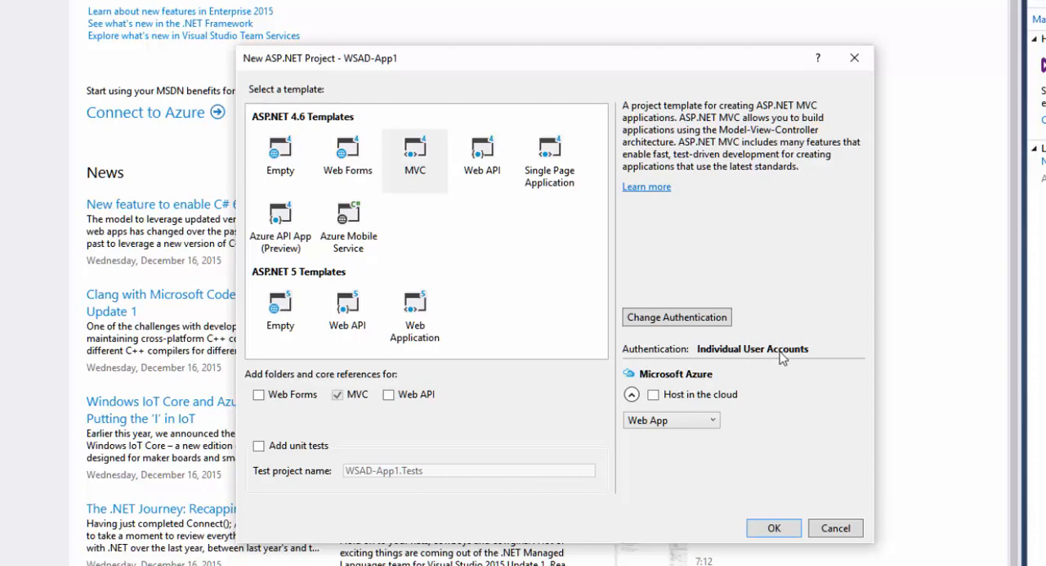
click(689, 319)
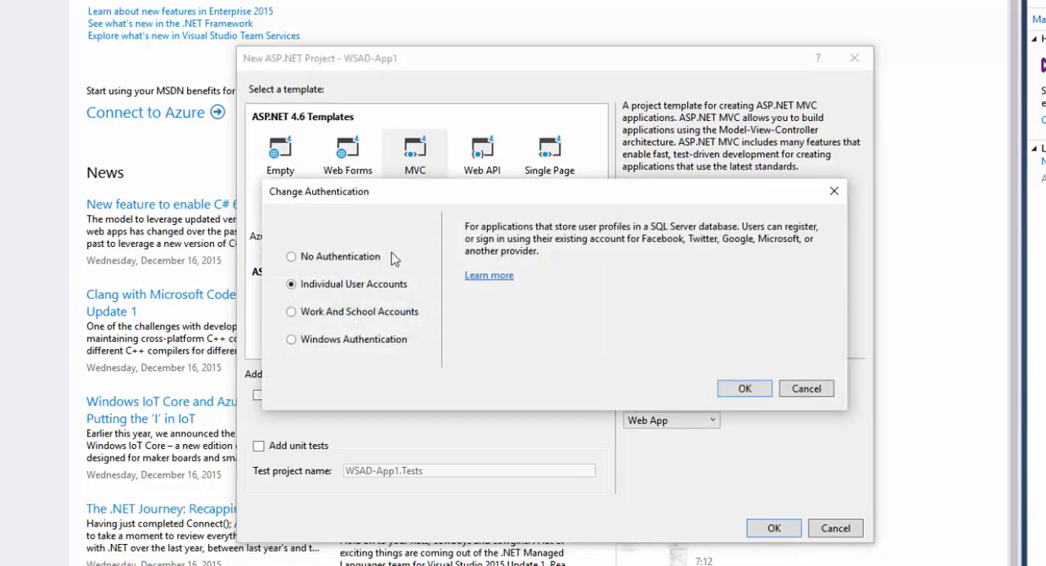
click(344, 259)
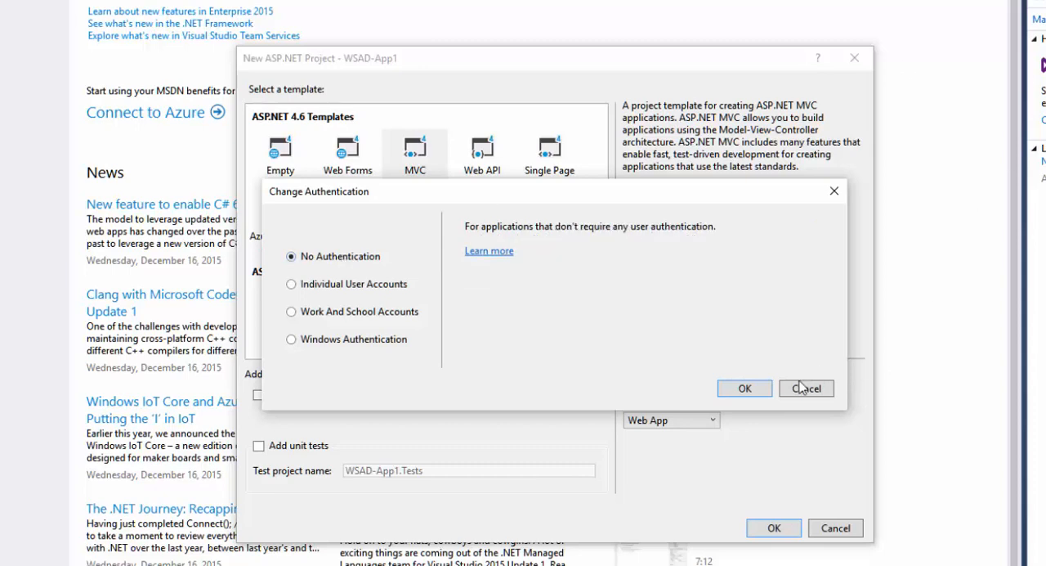
click(744, 389)
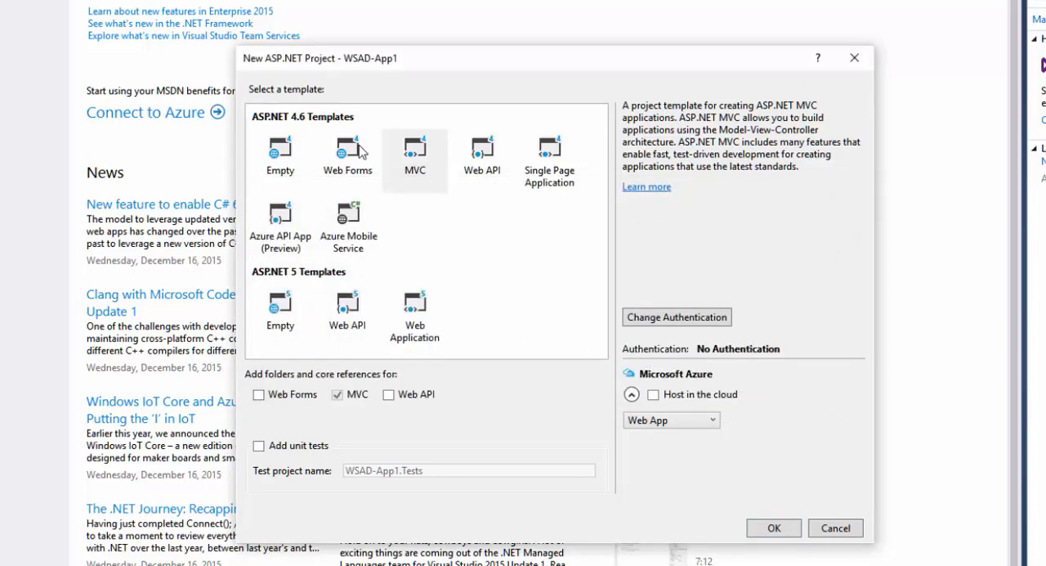
click(419, 176)
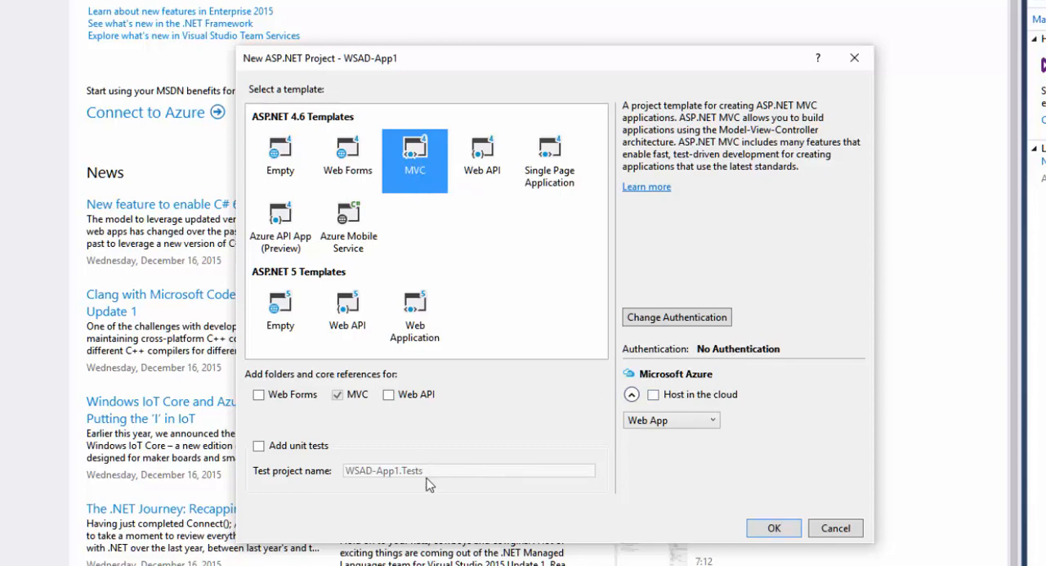
click(772, 529)
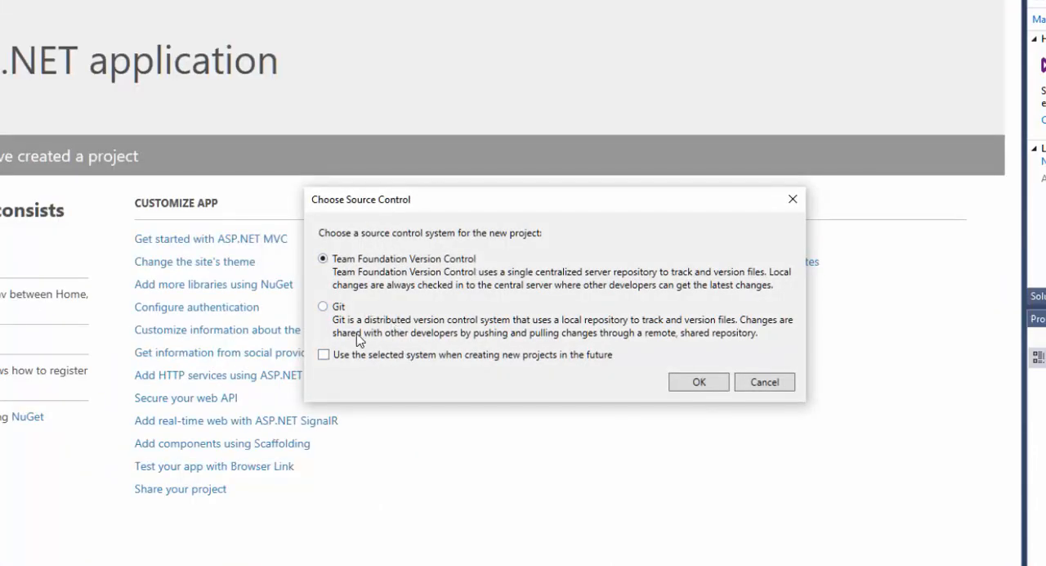
Choose Git as the source control system for the new project and close its welcome page
click(340, 309)
click(702, 383)
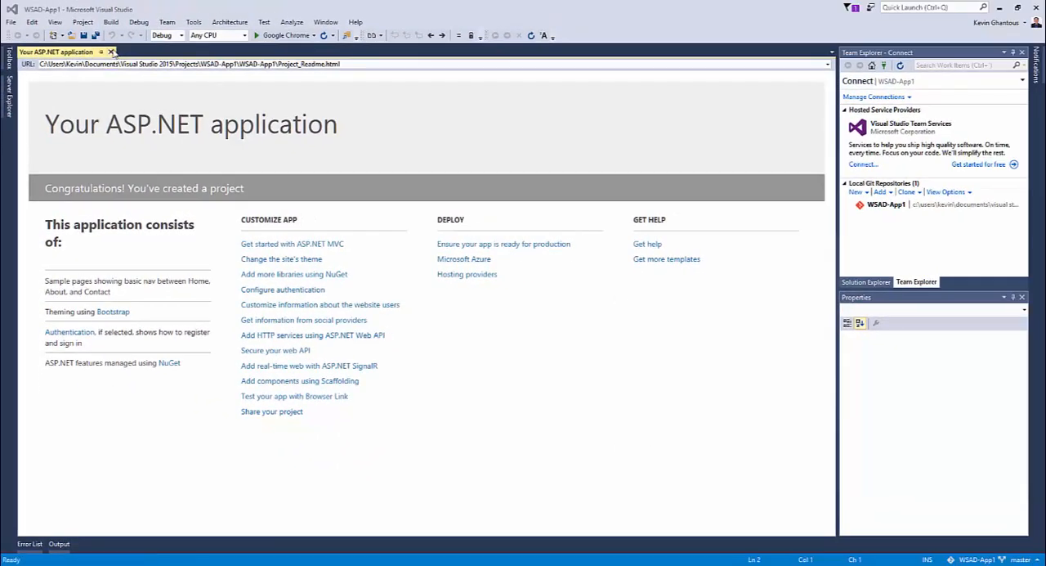
click(111, 51)
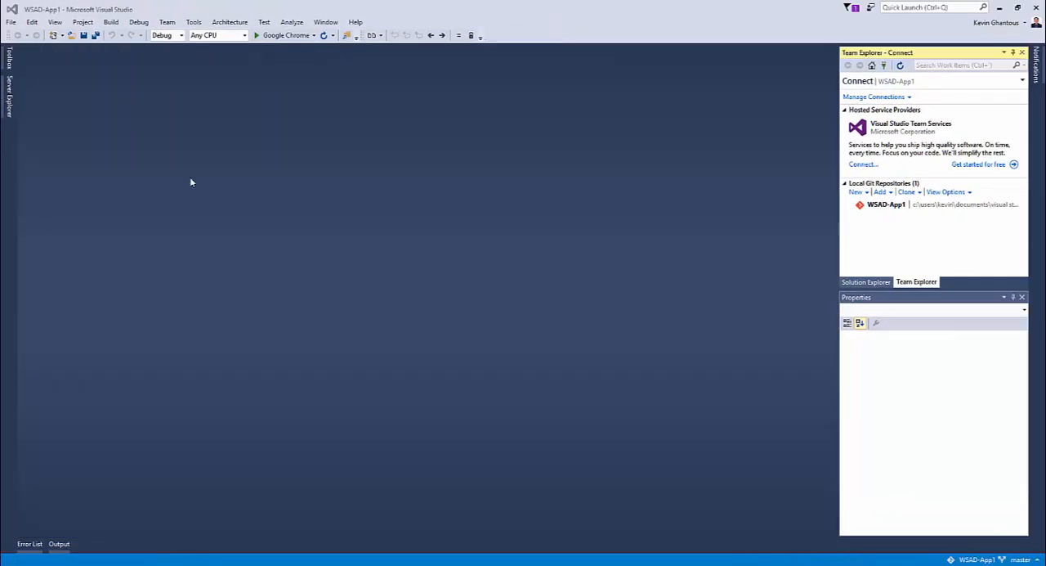
Show the solution's files, view Project_Readme.html and close it again
click(850, 282)
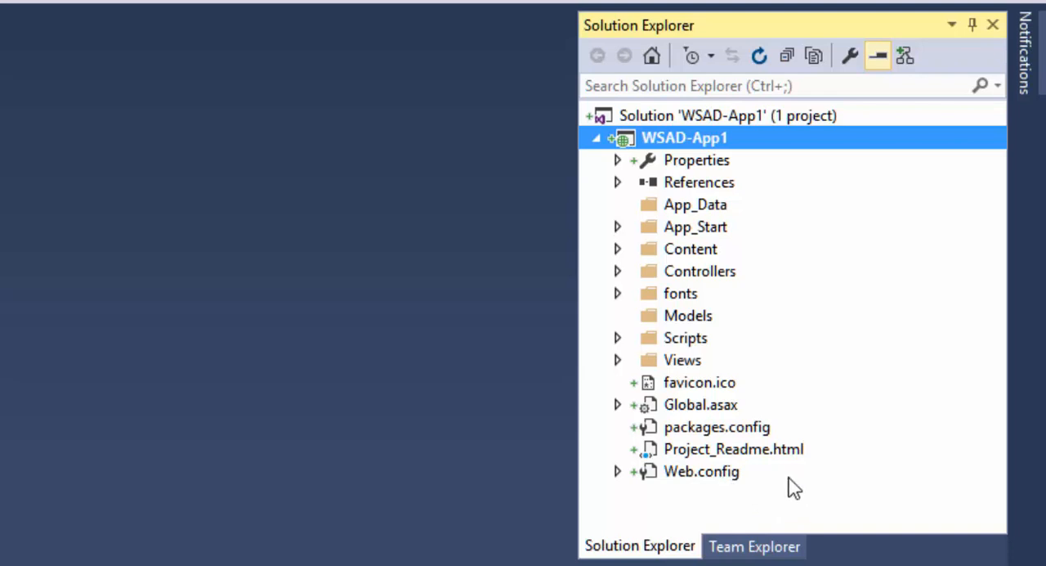
double_click(731, 450)
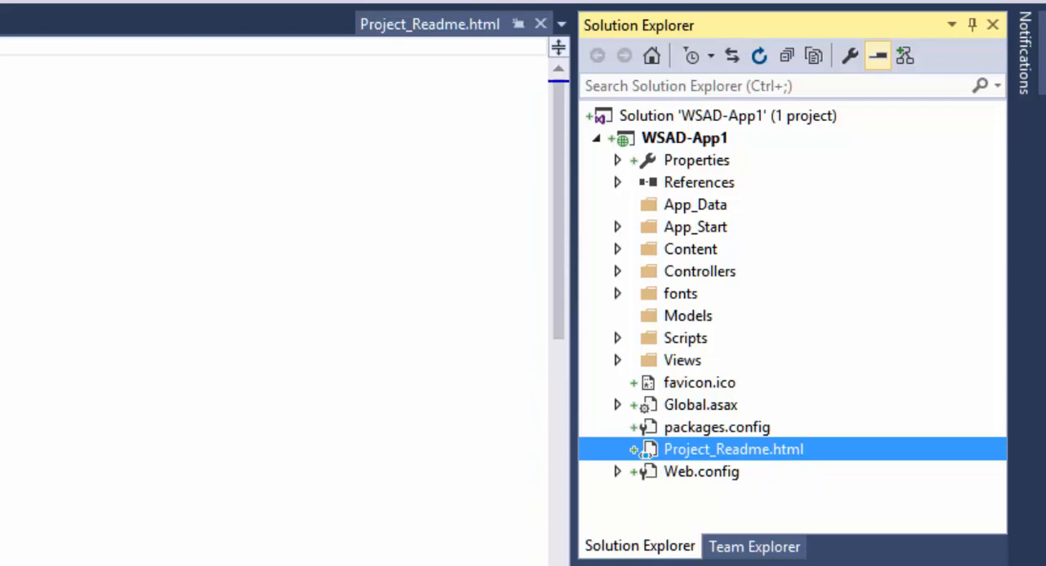
click(540, 23)
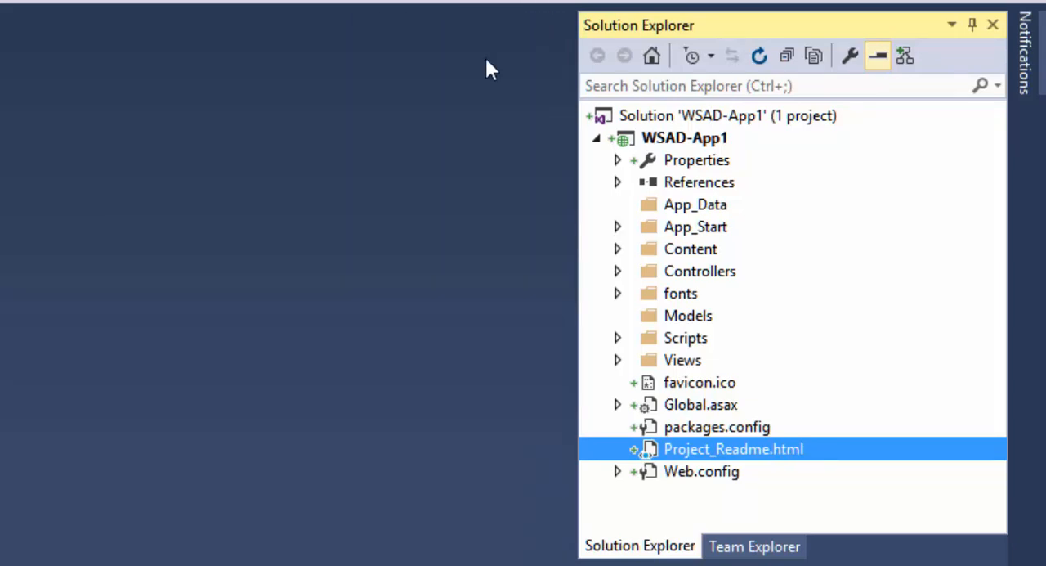
Open the pending changes of the local Git repository WSAD-App1
click(754, 548)
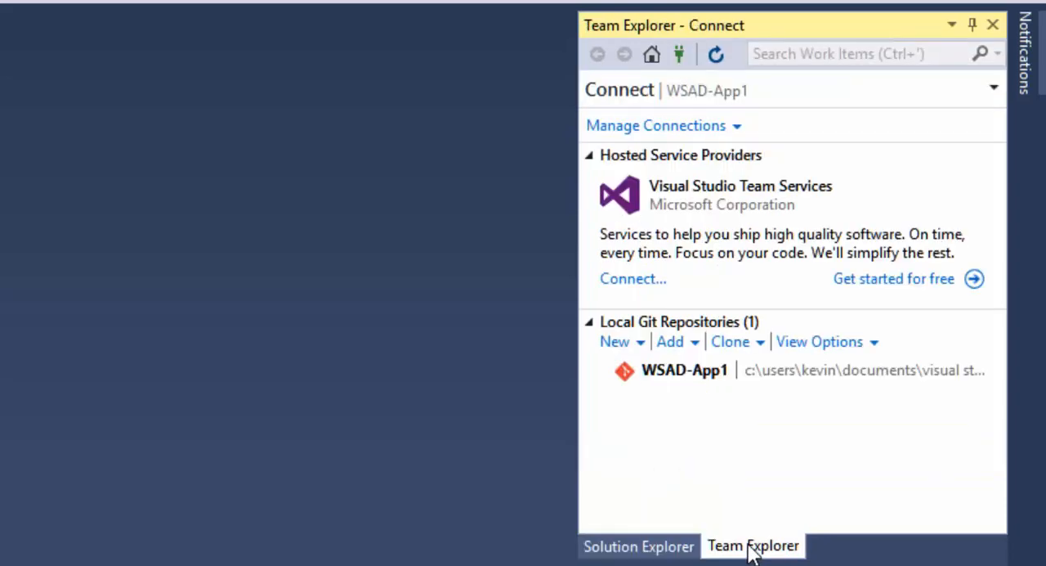
click(592, 156)
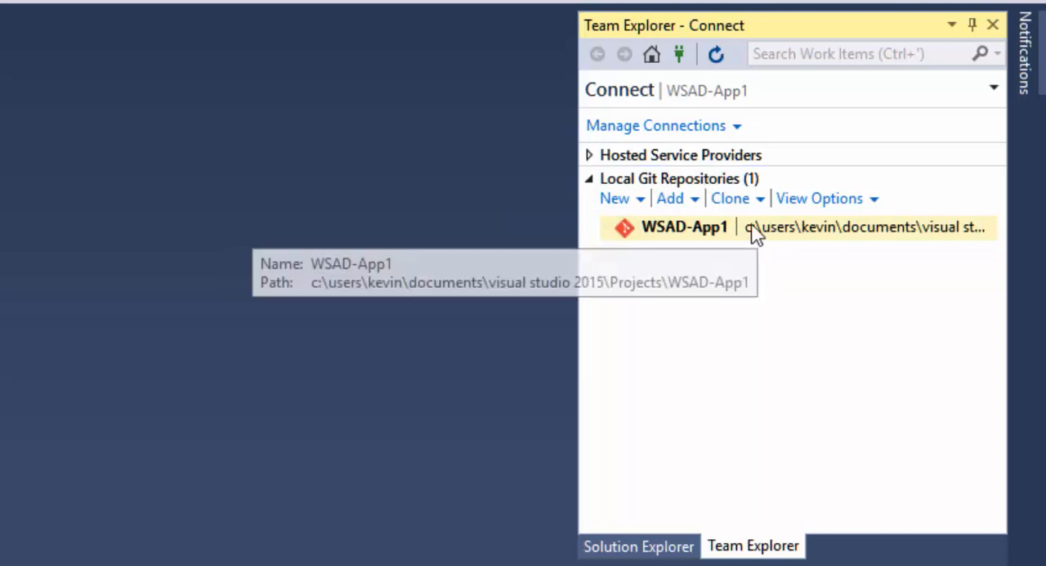
double_click(702, 229)
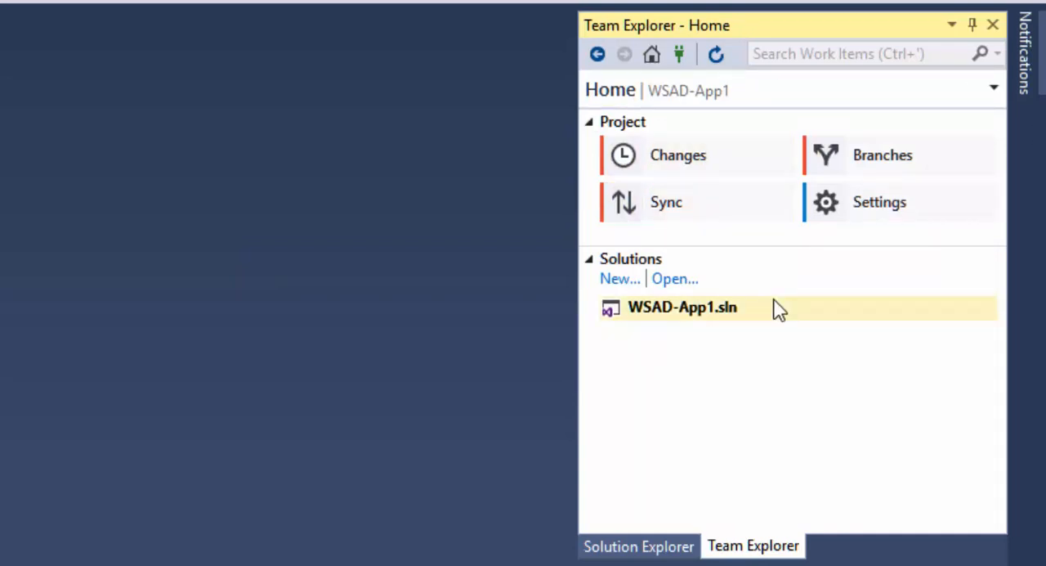
click(701, 163)
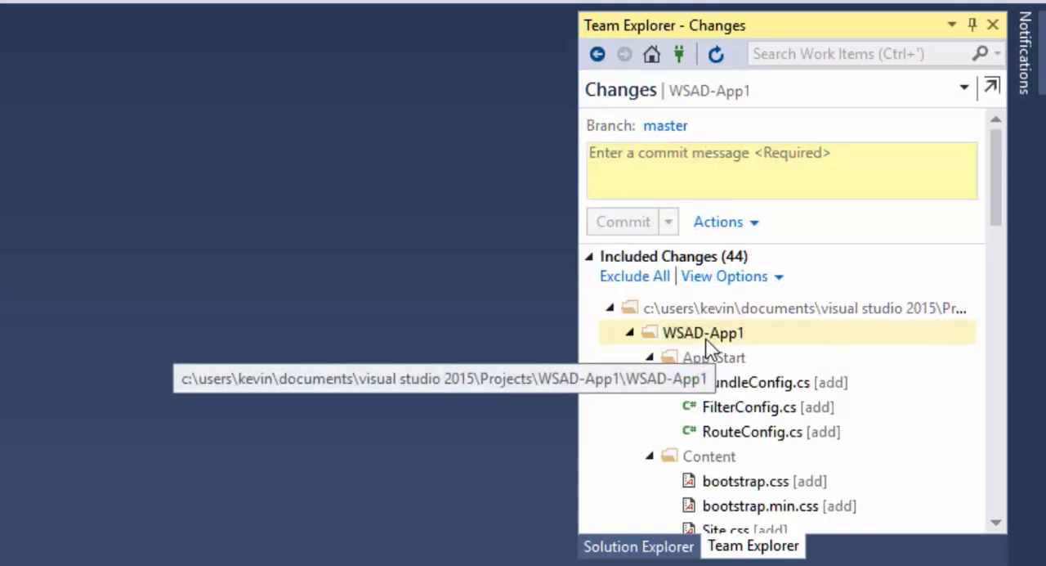
Review the included changes, commit them to master with the message "New Project Commit" and return to the solution's file tree
scroll(729, 425, down, 12)
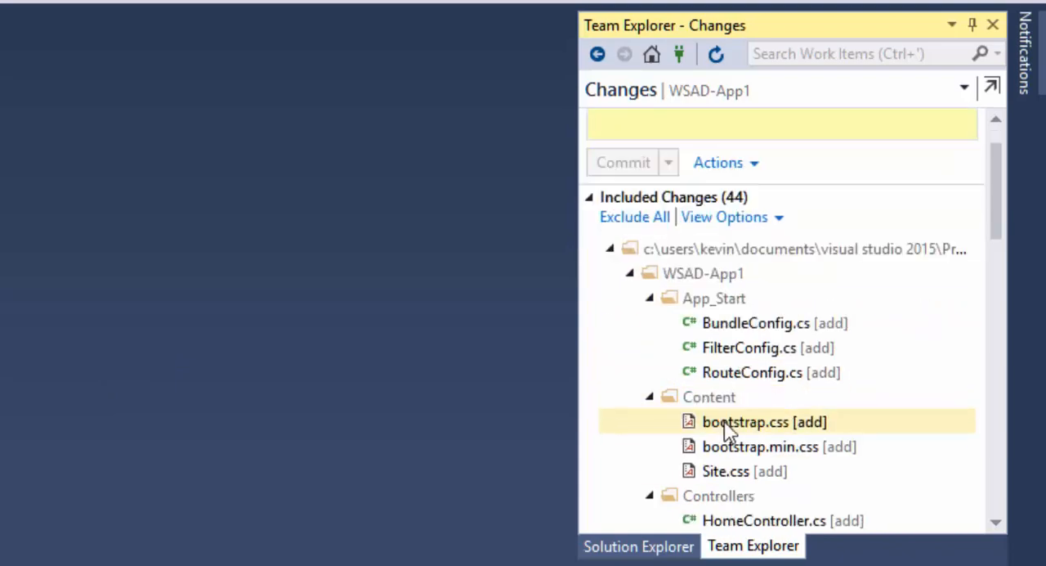
scroll(724, 408, down, 8)
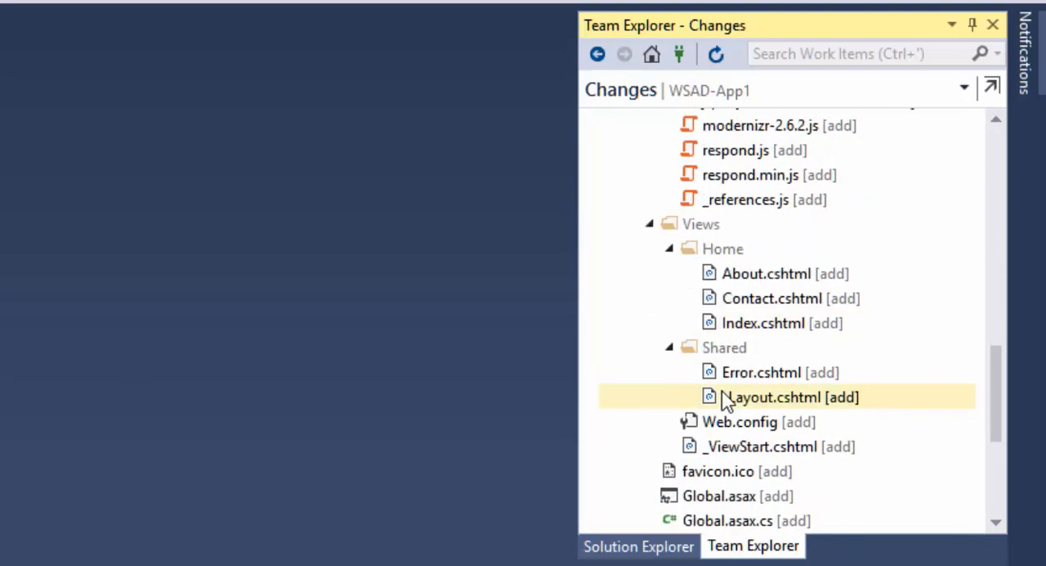
scroll(713, 374, up, 2)
scroll(710, 368, up, 15)
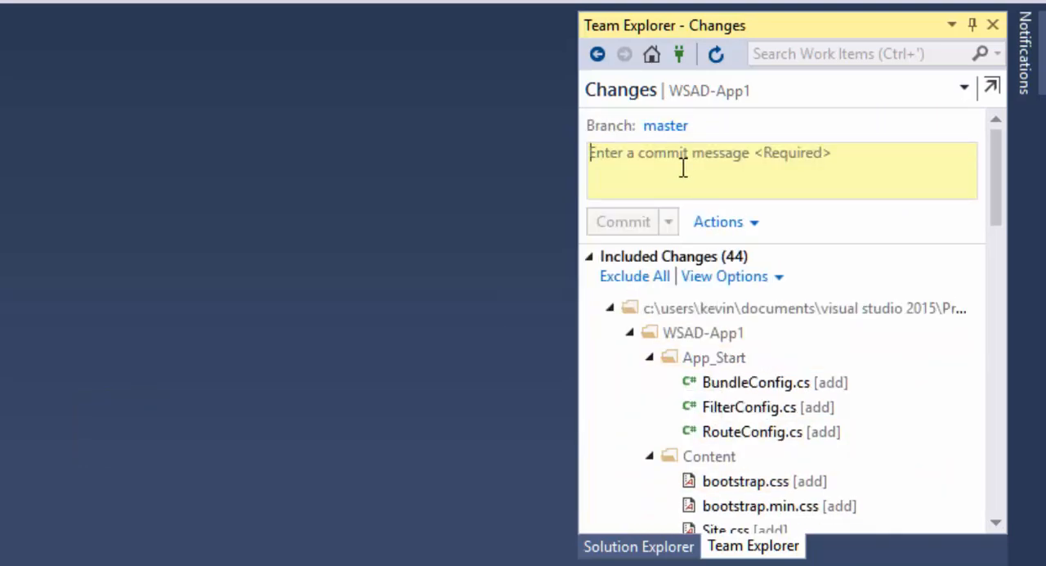
click(683, 168)
text(New Project)
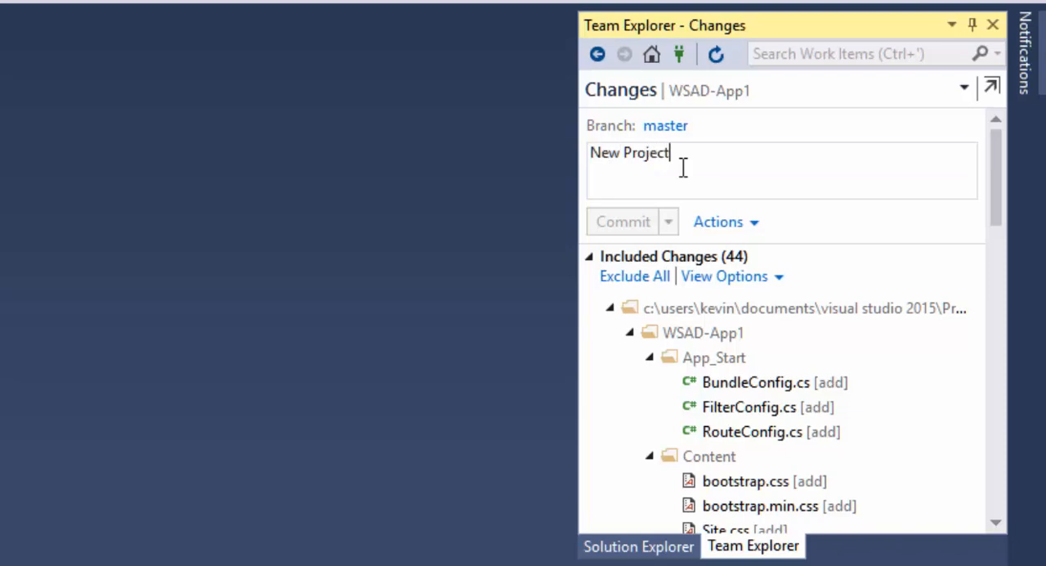
text( Commit)
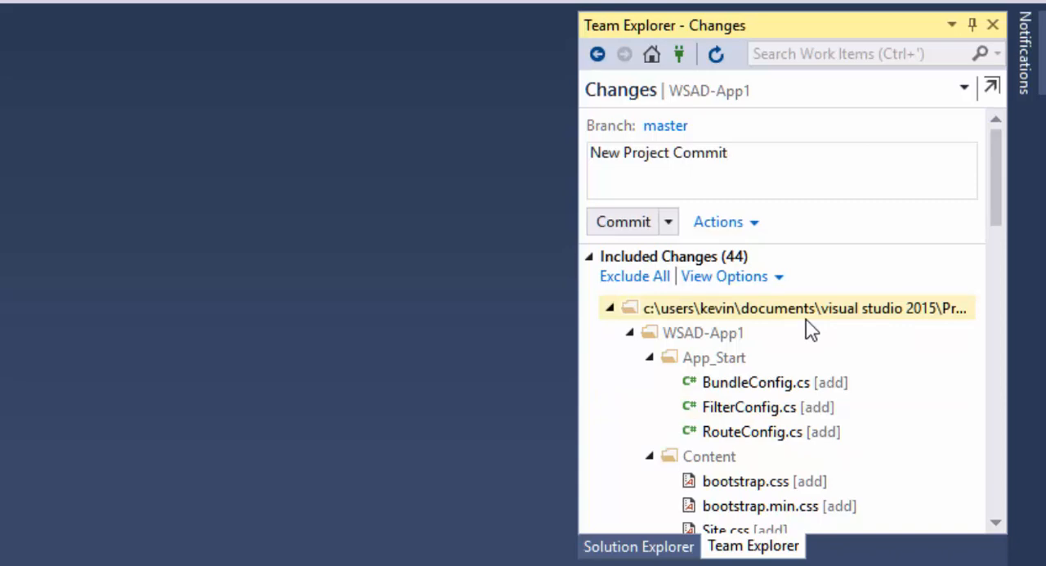
click(633, 227)
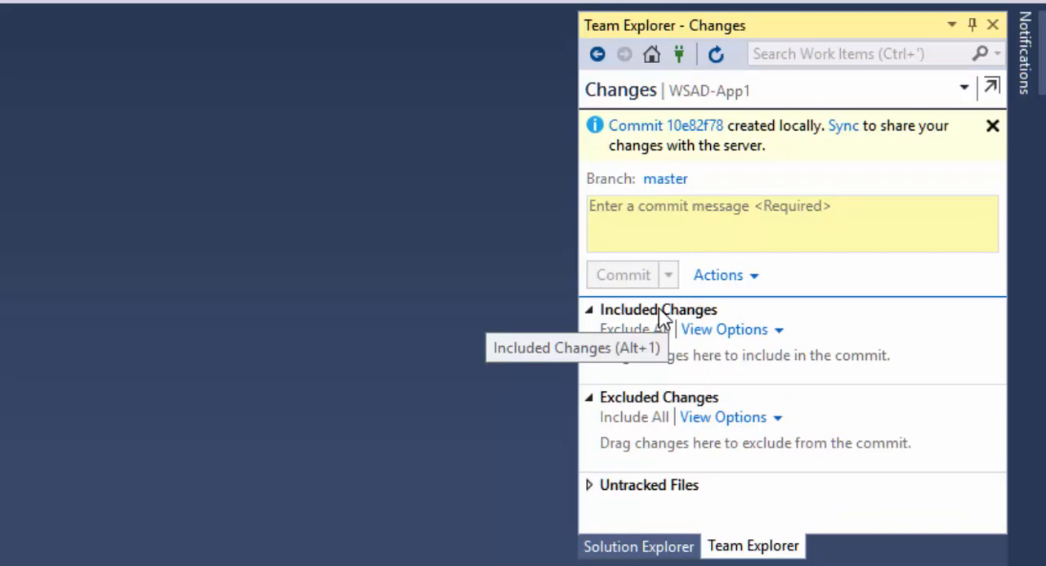
click(647, 546)
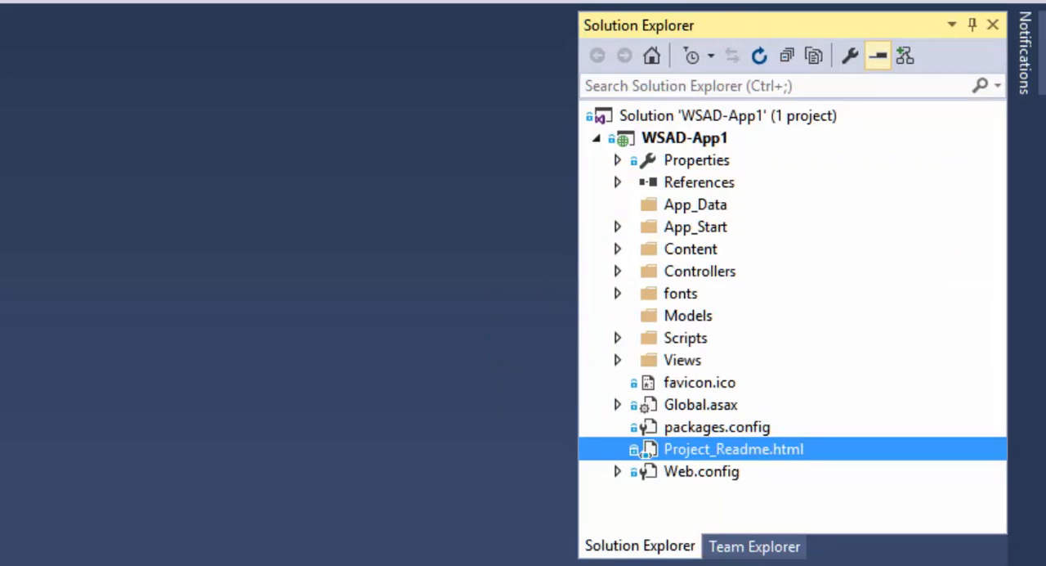